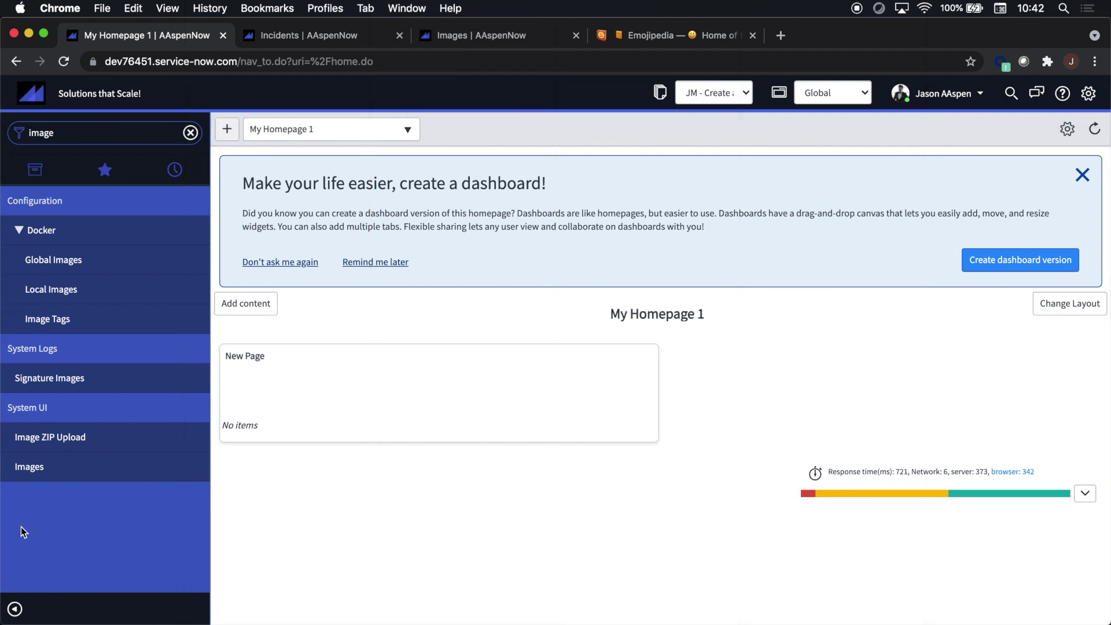
- Open System UI > Images and scroll through the 278 uploaded emoji icons
click(38, 472)
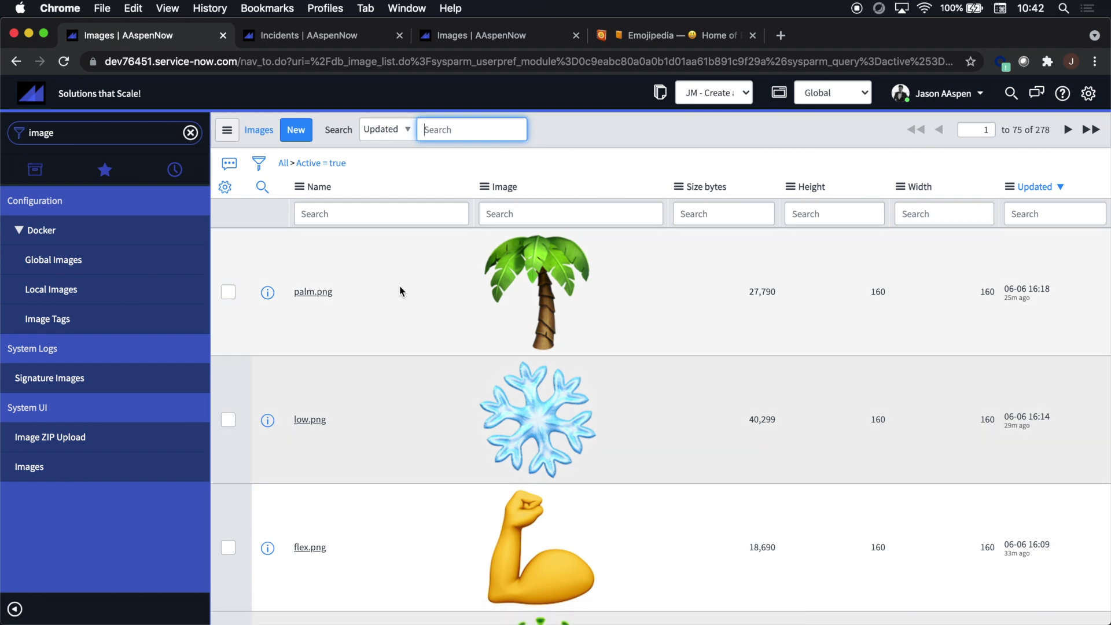
scroll(409, 355, down, 5)
scroll(409, 357, down, 13)
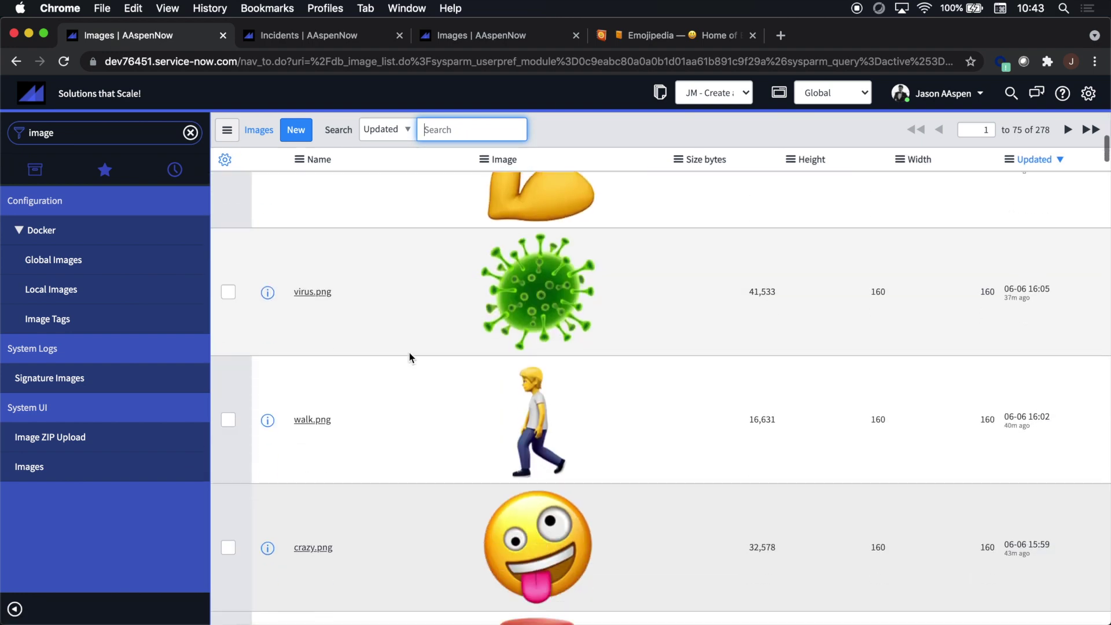
scroll(409, 357, down, 15)
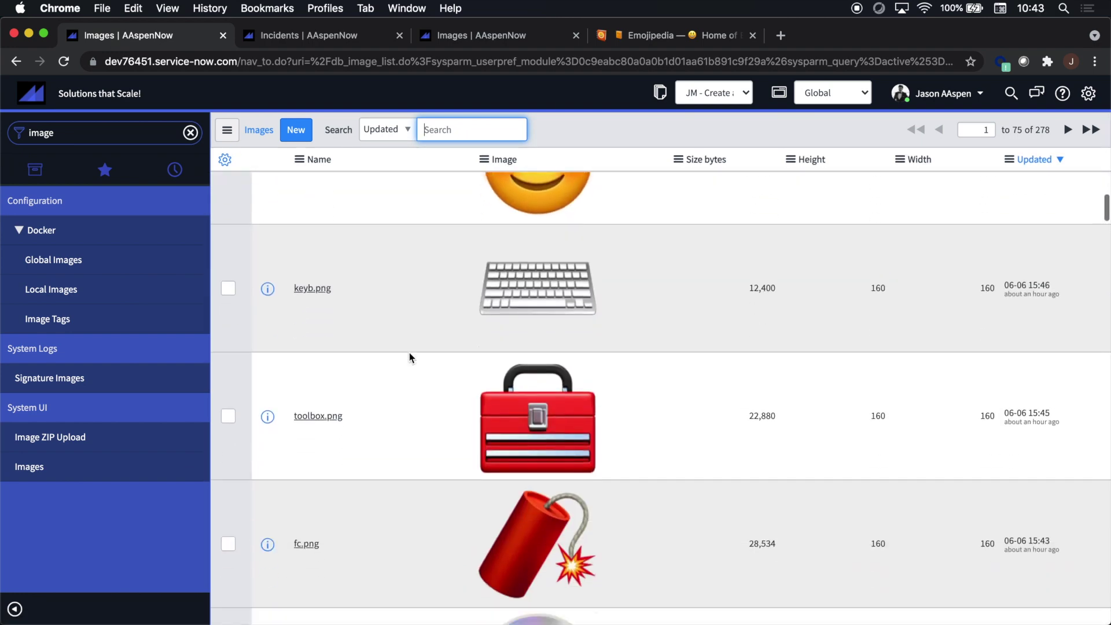
scroll(409, 357, down, 13)
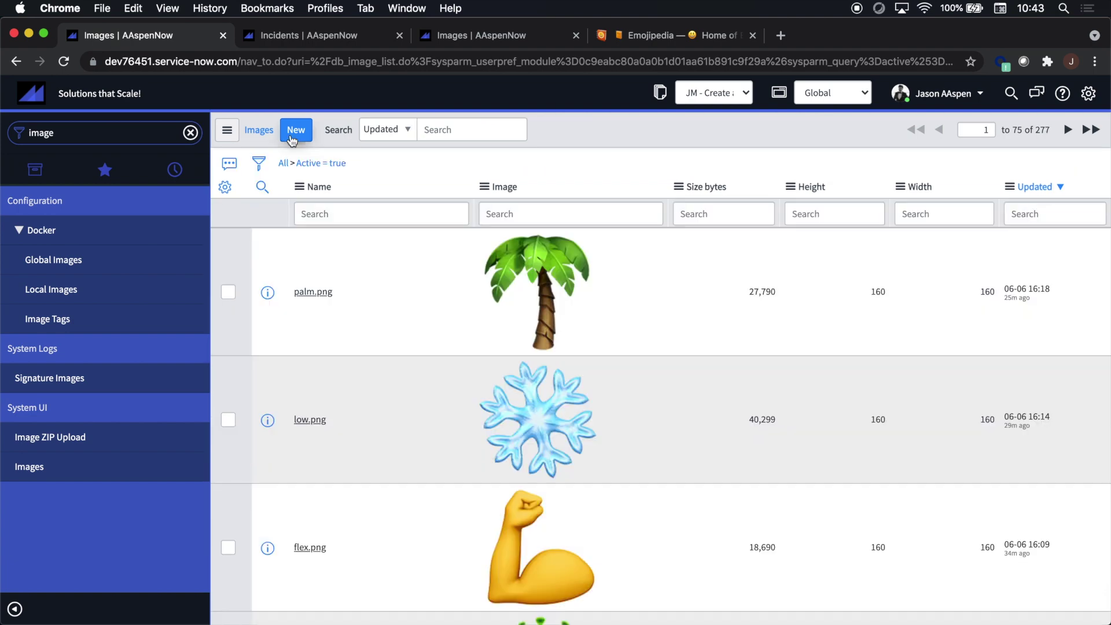
- Create a new image record named alertjm.png
click(294, 130)
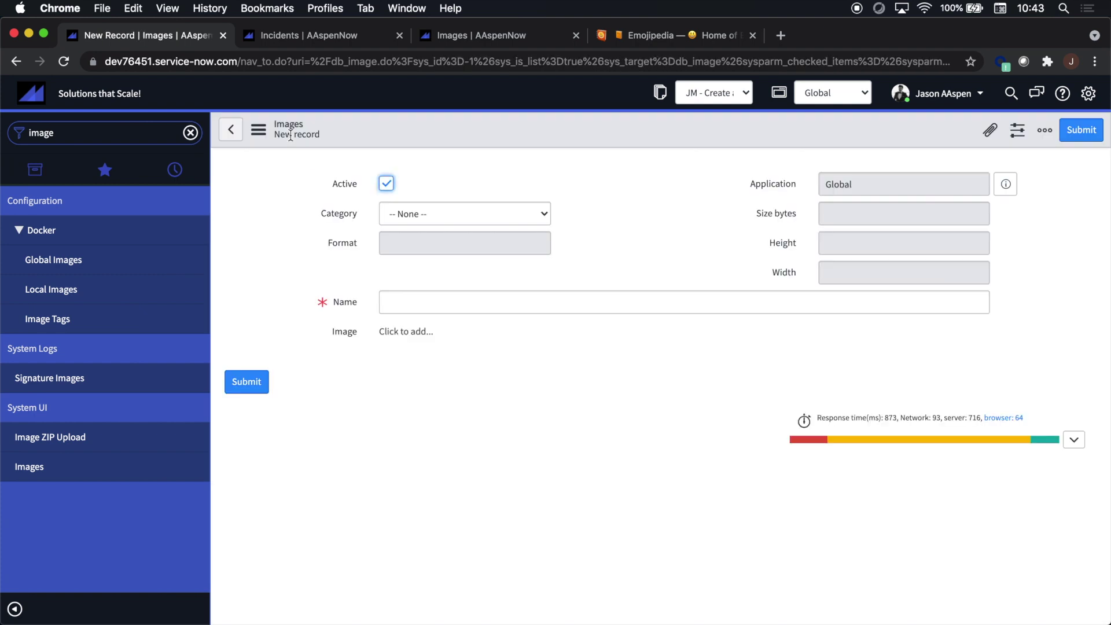
click(420, 303)
text(alertjm.png)
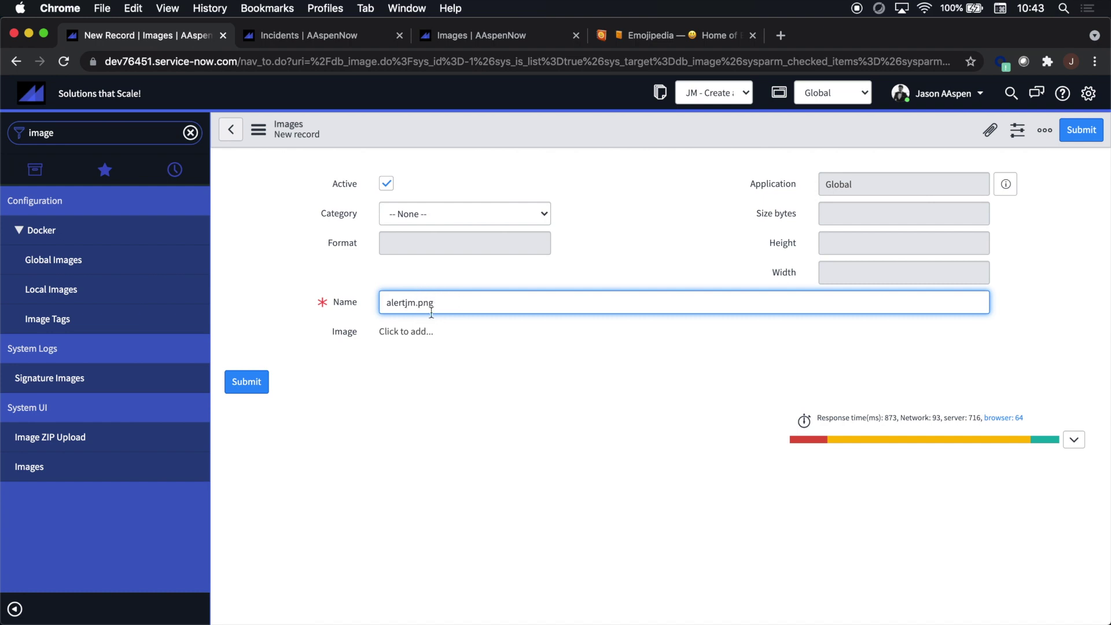
key(BackSpace)
key(BackSpace)
click(405, 331)
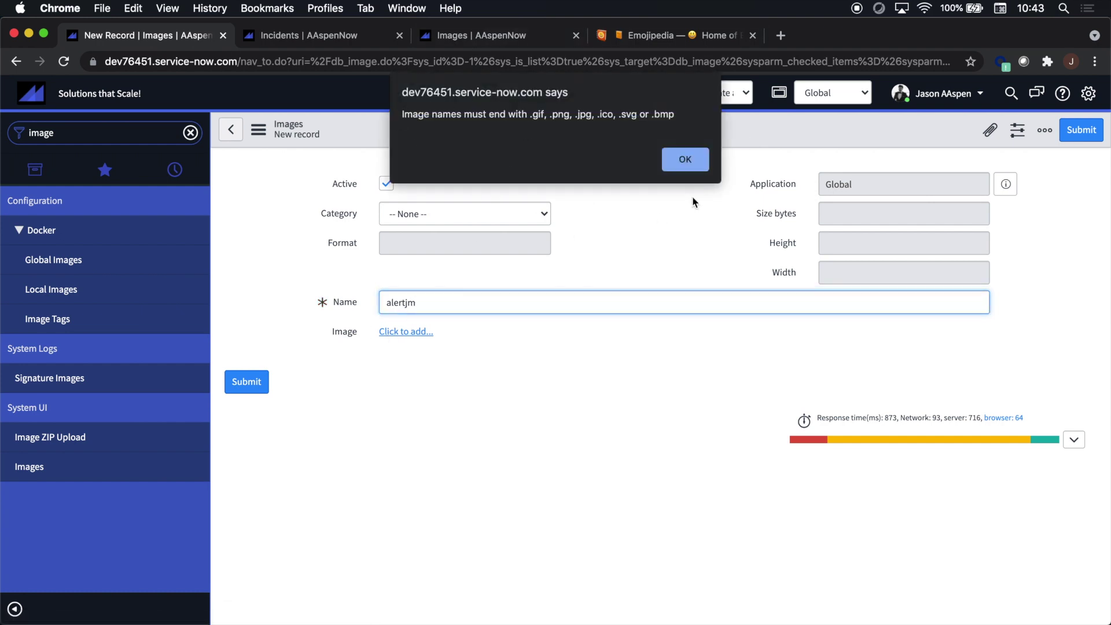
click(685, 159)
click(431, 305)
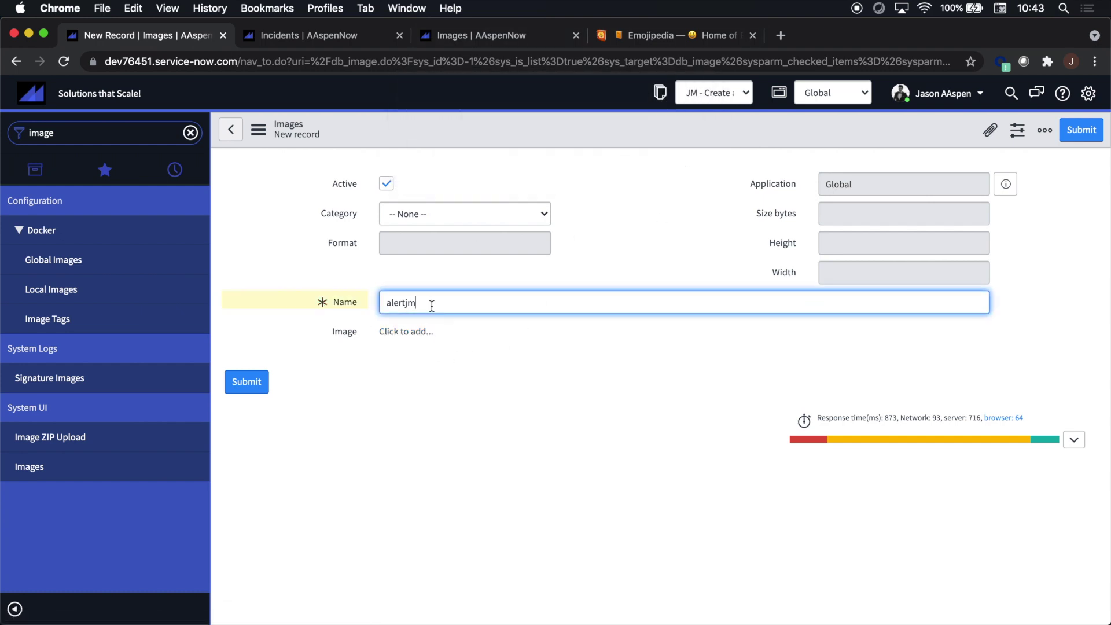
text(.pngng)
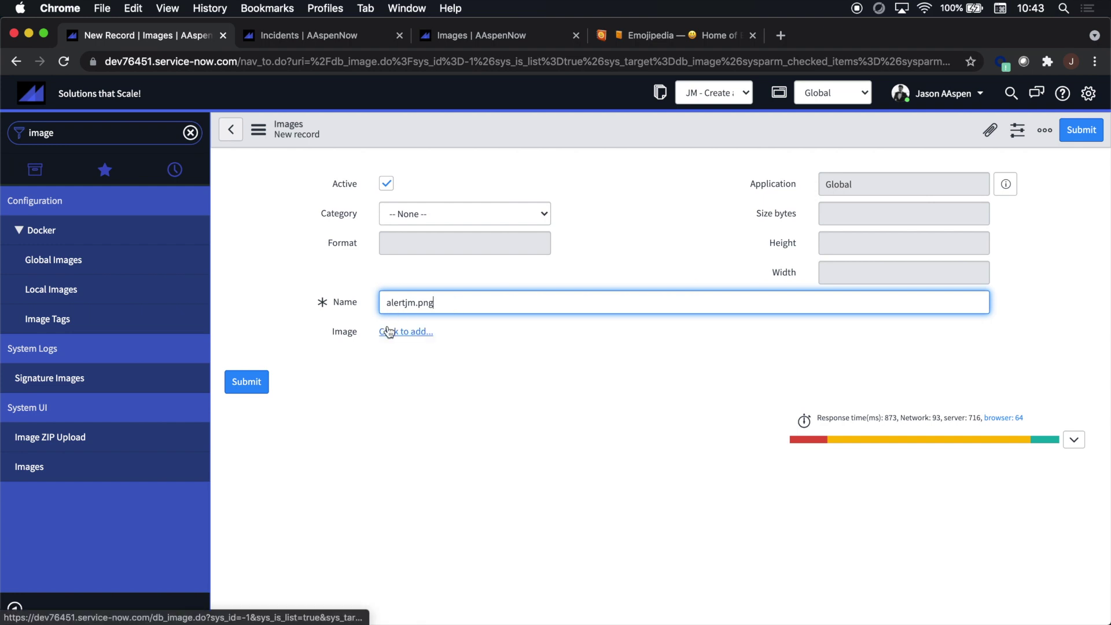
- Upload the red siren PNG file and save the alertjm.png record
click(399, 331)
click(289, 193)
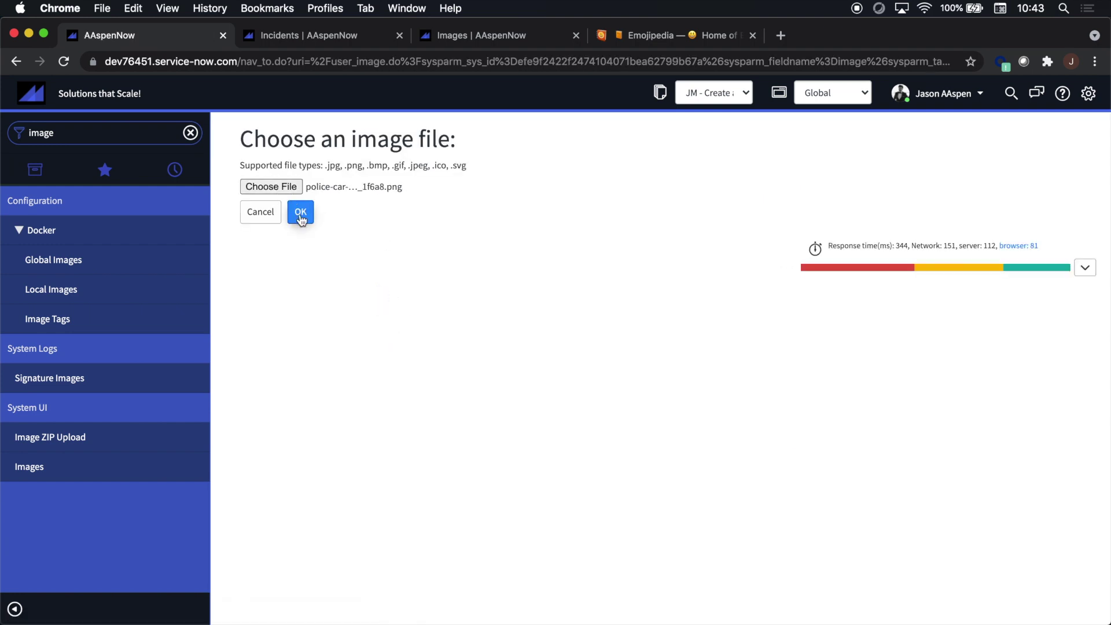
click(300, 211)
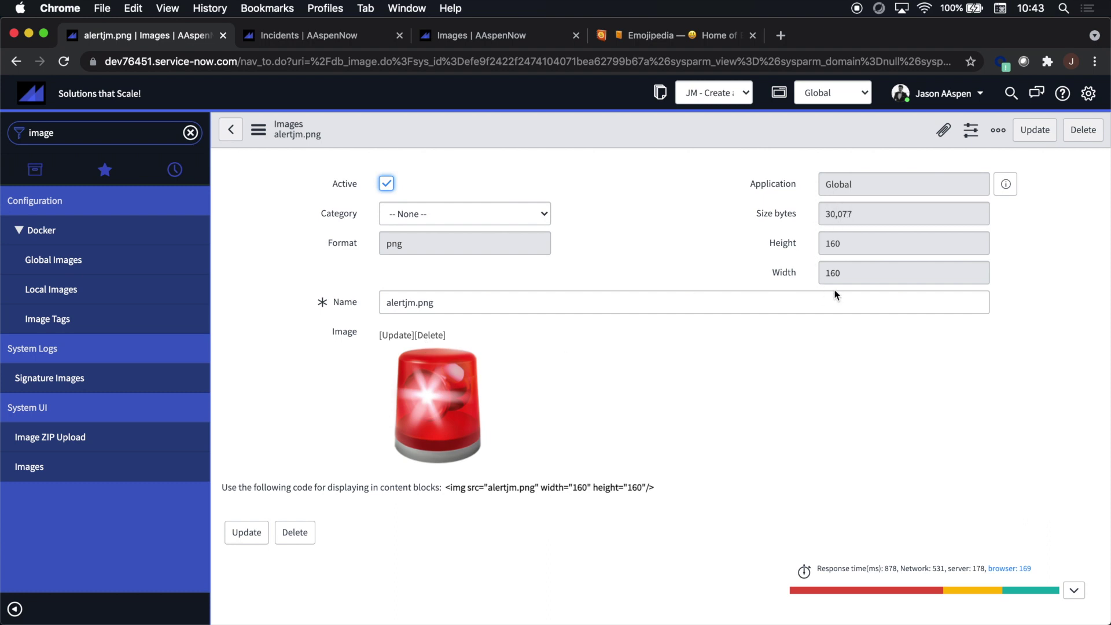
click(246, 533)
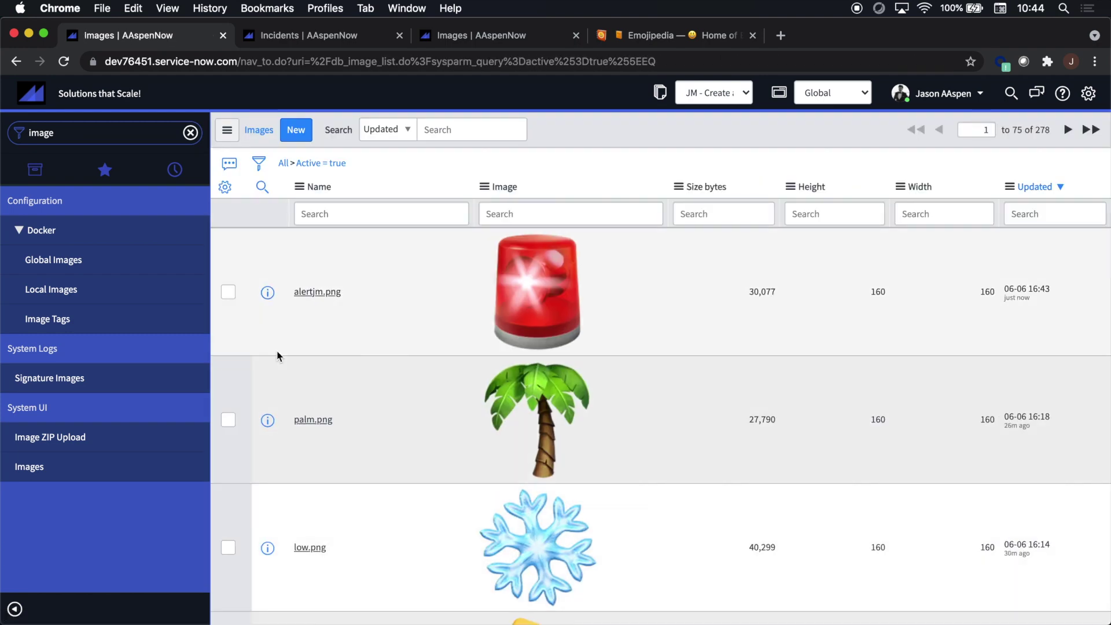
- Check alertjm.png in the Images list, then open the Field Styles list in the other tab
scroll(278, 356, down, 14)
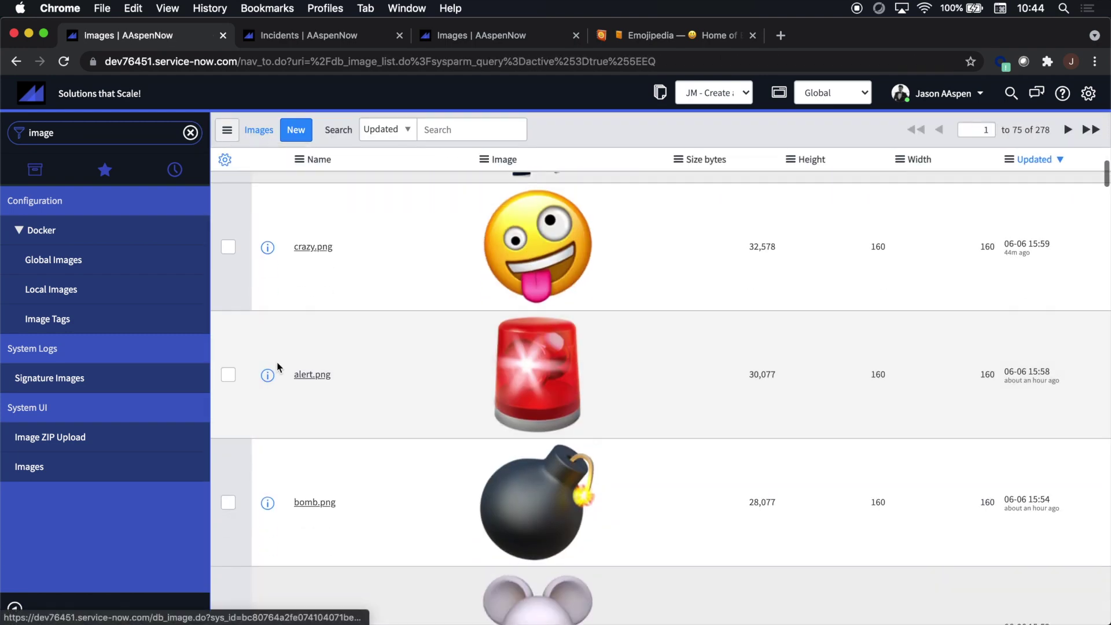
scroll(383, 420, up, 14)
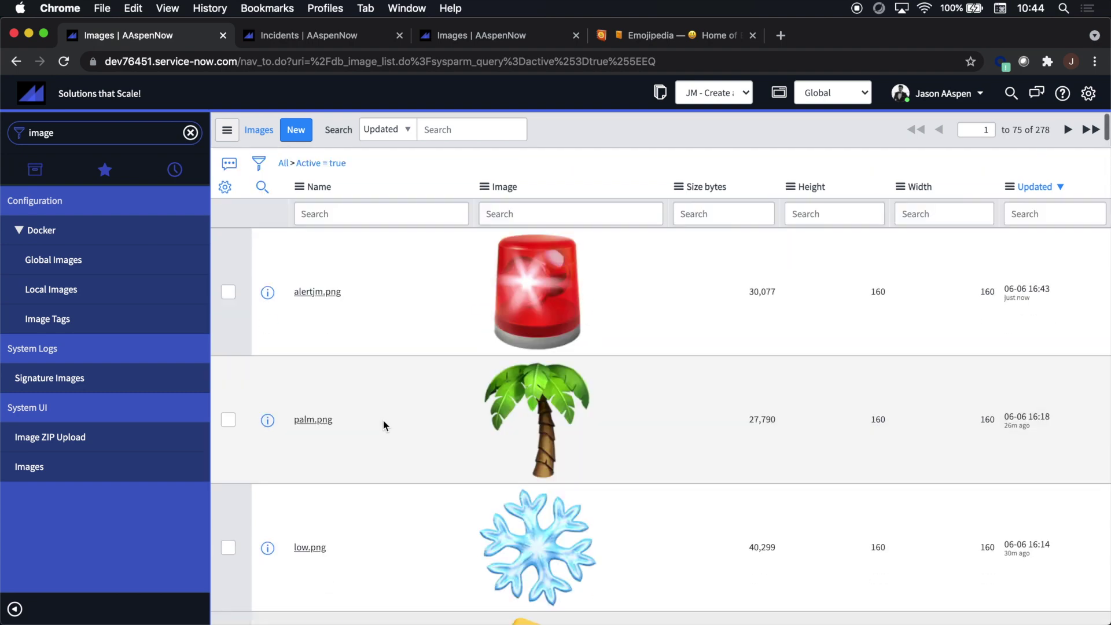
click(523, 33)
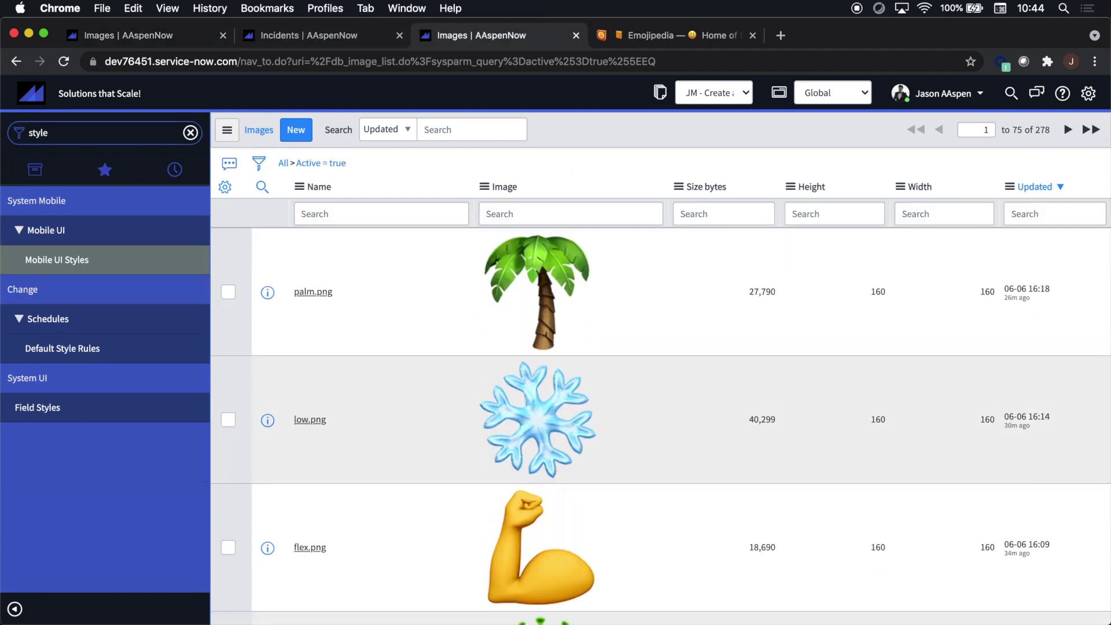
click(43, 410)
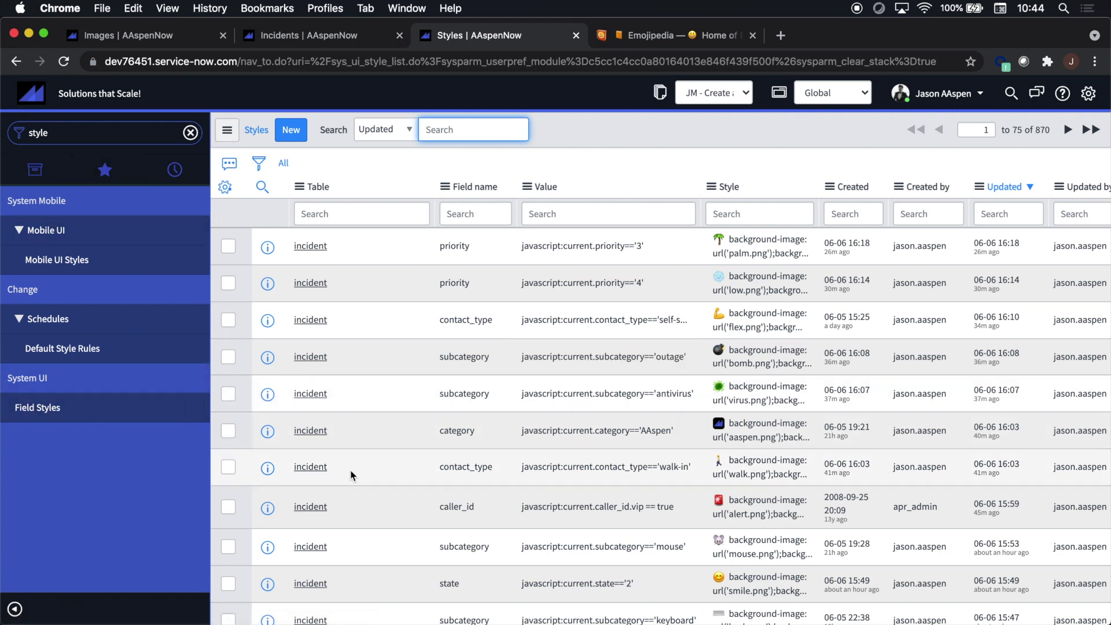
- Open the caller_id VIP, priority 3 and contact_type style rules in separate tabs
super+click(306, 508)
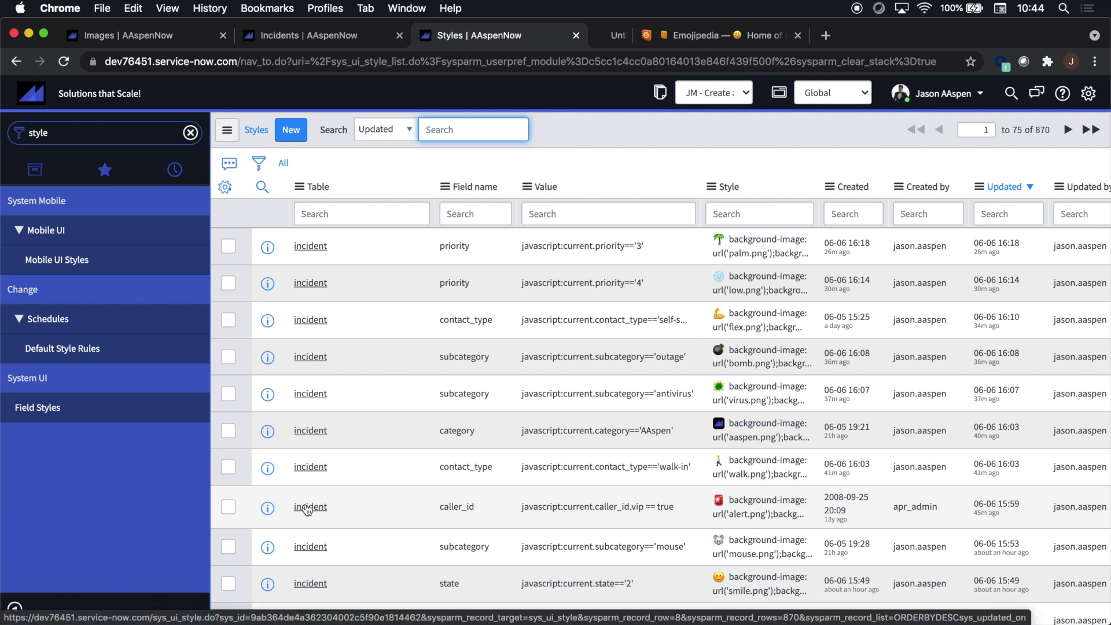
super+click(307, 252)
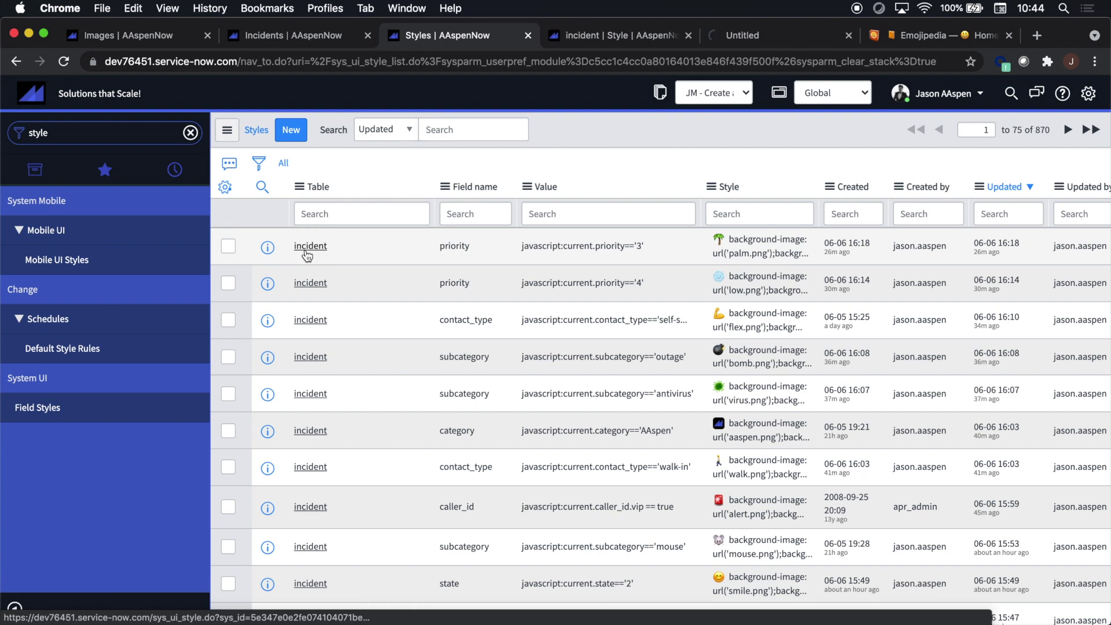
super+click(310, 324)
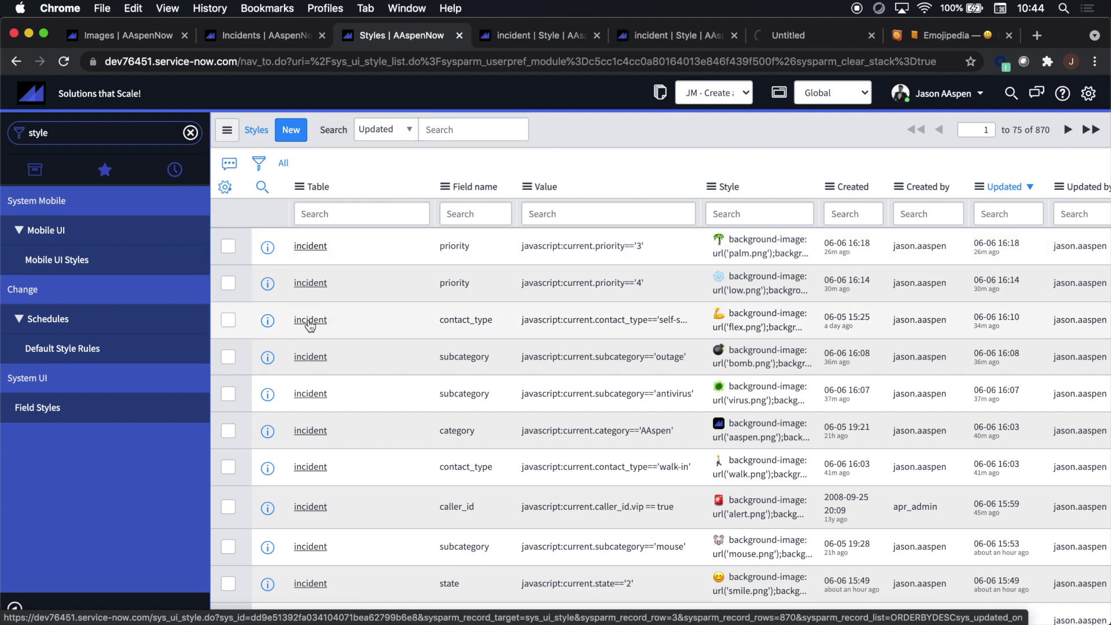
click(509, 36)
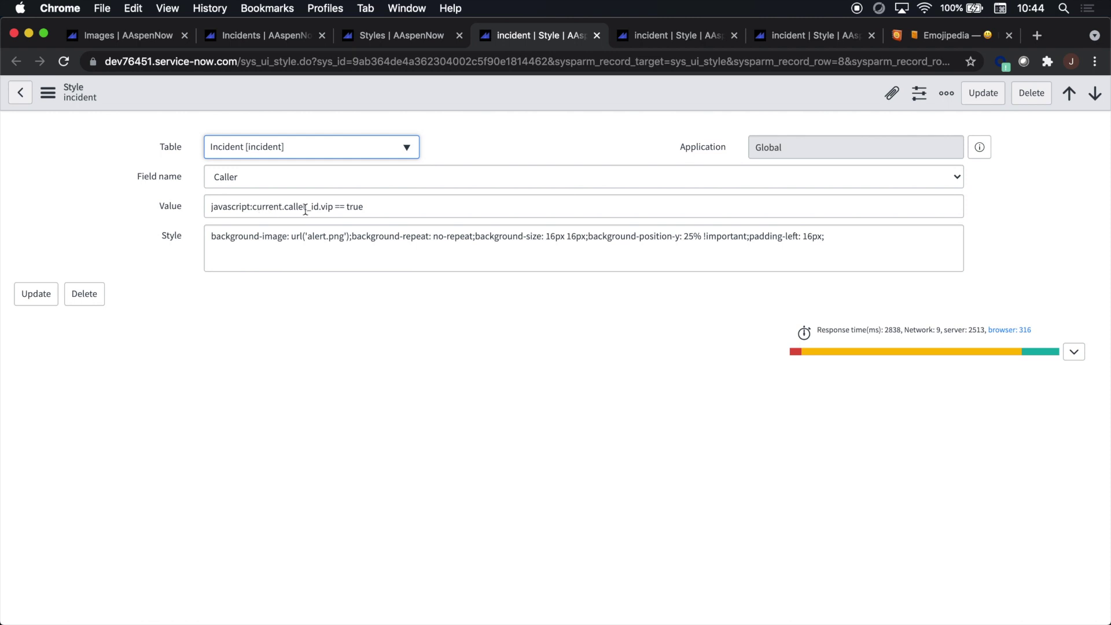
- Review the VIP caller rule's condition value and its alert.png style text
drag(321, 207, 333, 206)
click(372, 205)
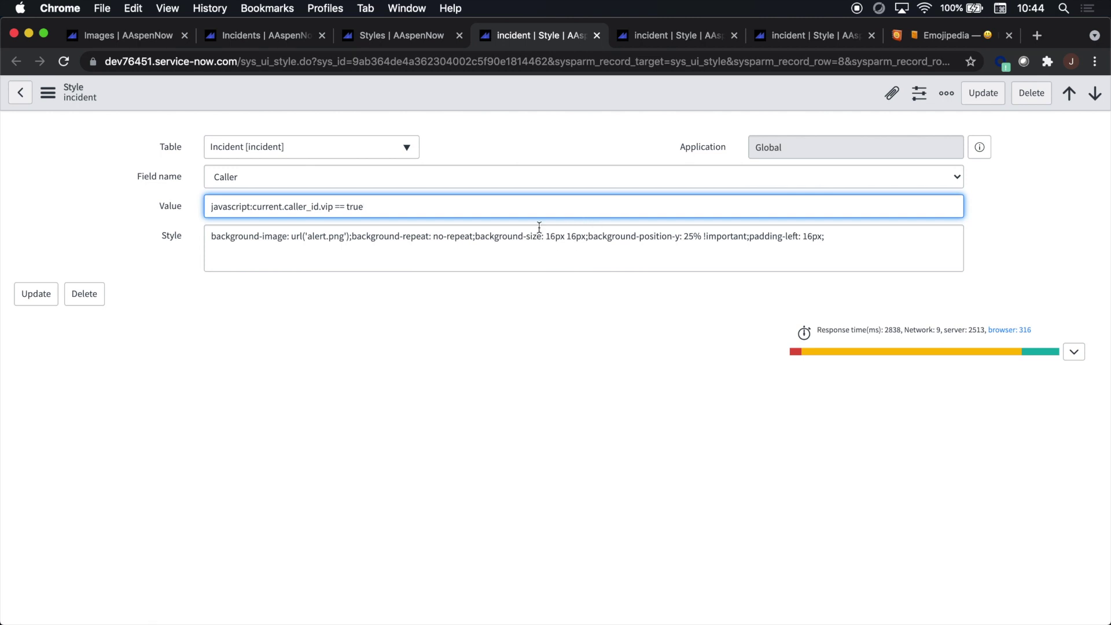
click(845, 233)
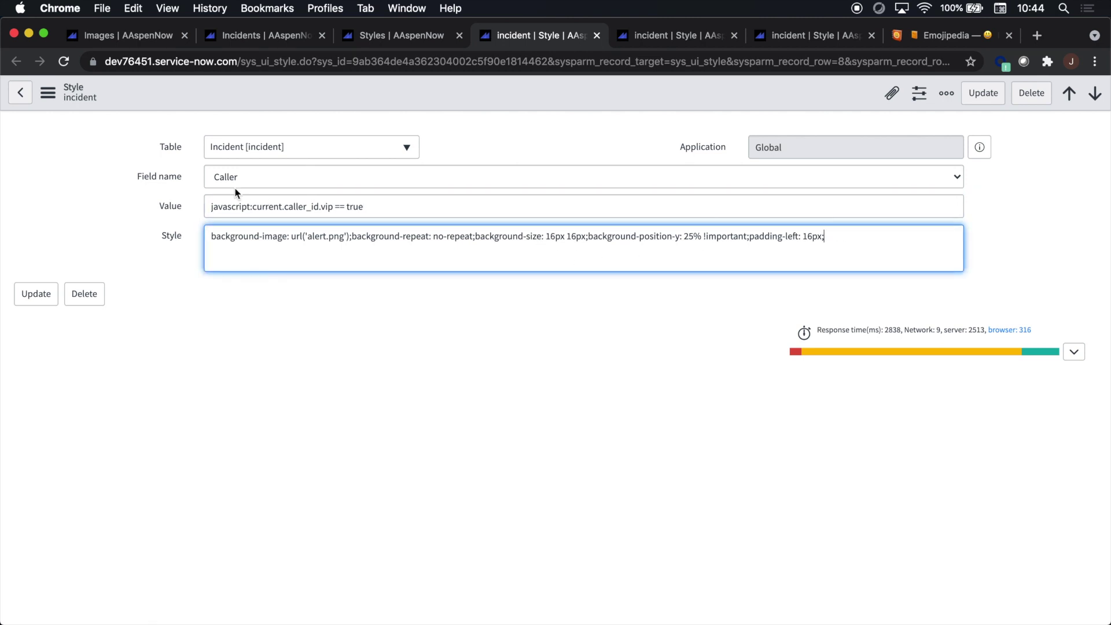
- Return to the Field Styles list and open the palm.png priority 3 style rule
click(397, 35)
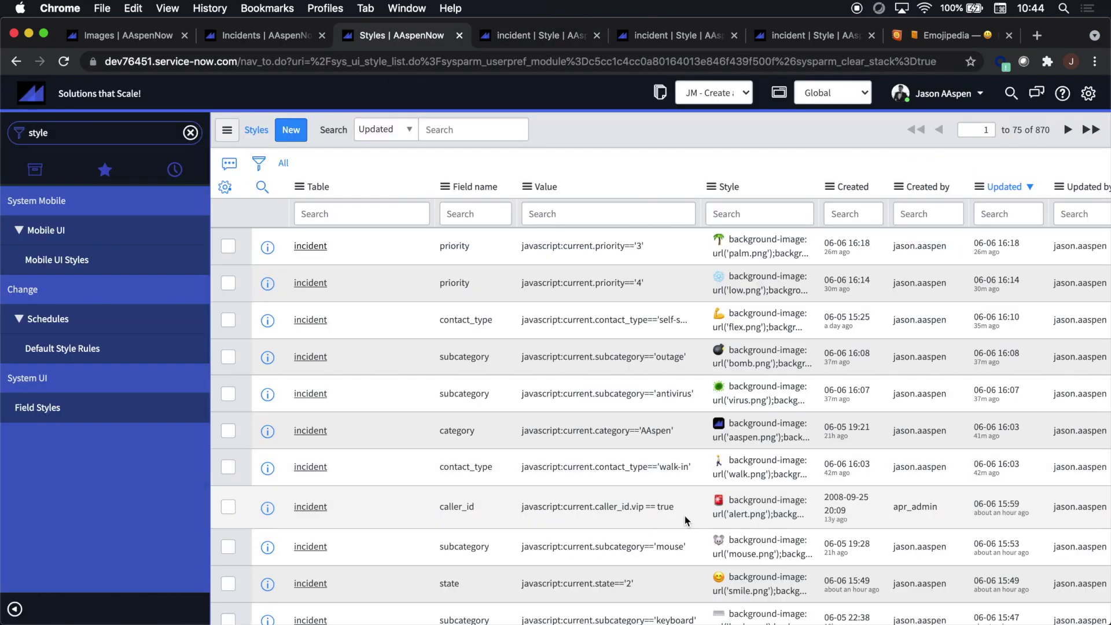
scroll(685, 515, down, 2)
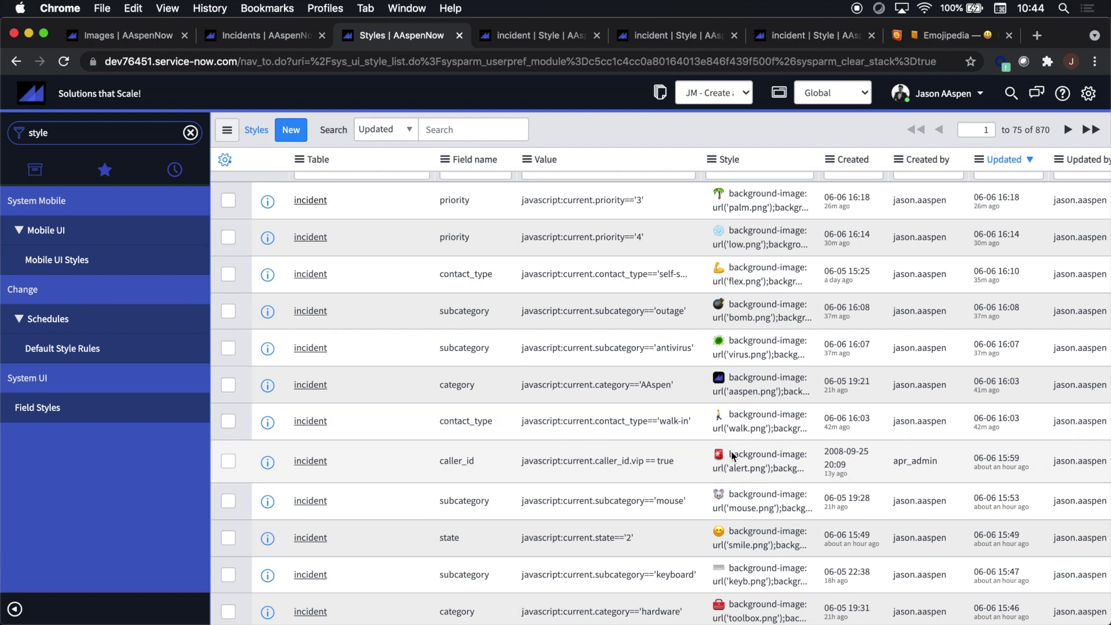
click(644, 38)
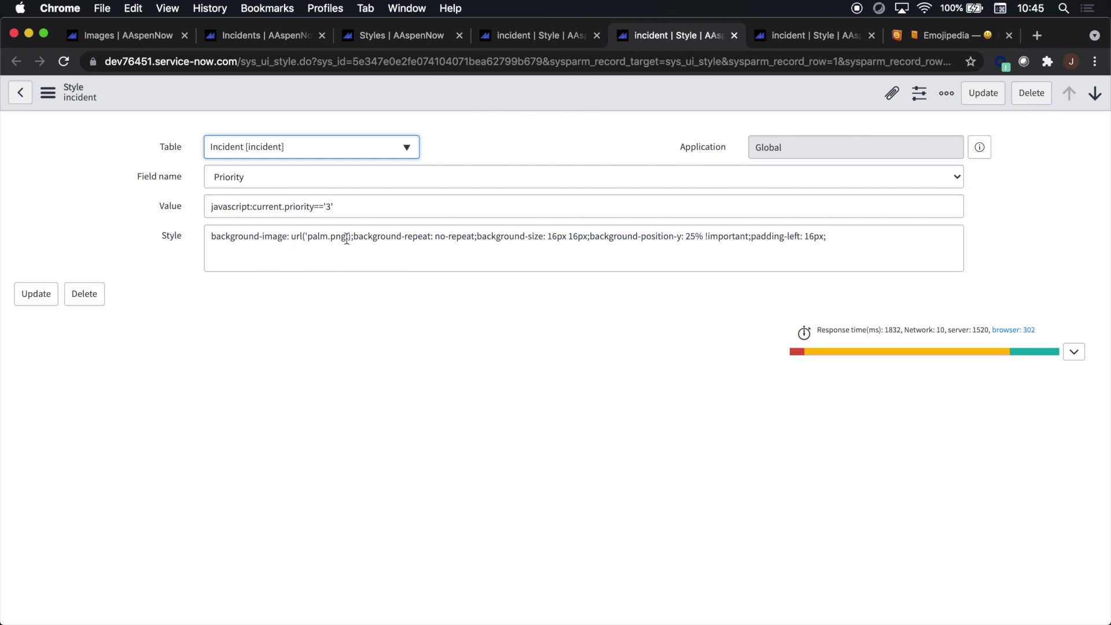
- Review the self-service flex.png rule, keeping Contact type as its field and checking the contact_type condition
click(779, 37)
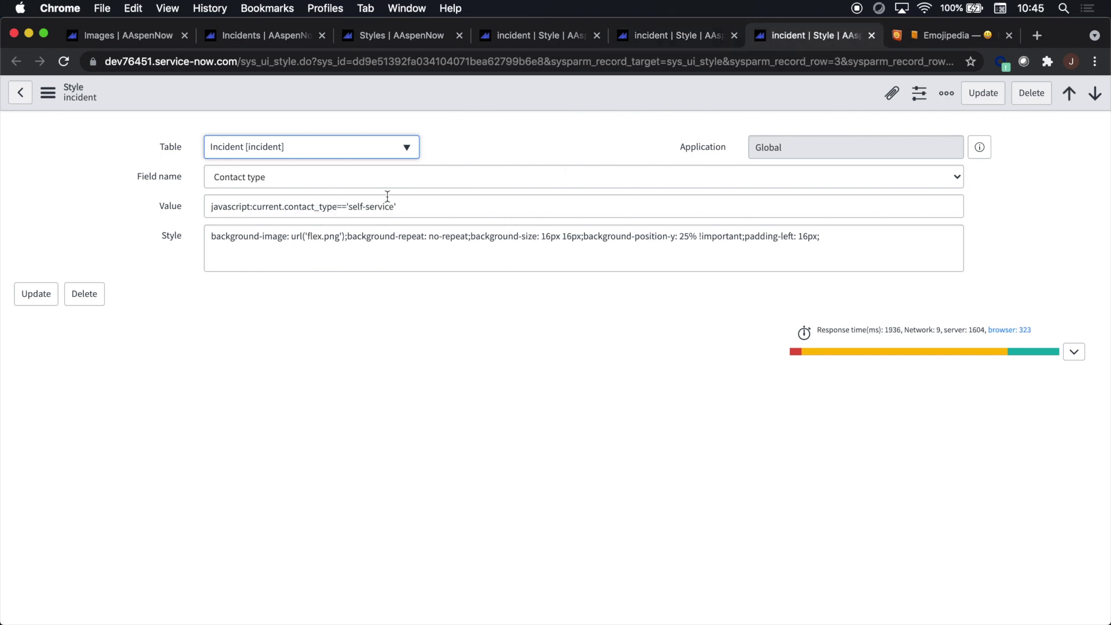
click(278, 176)
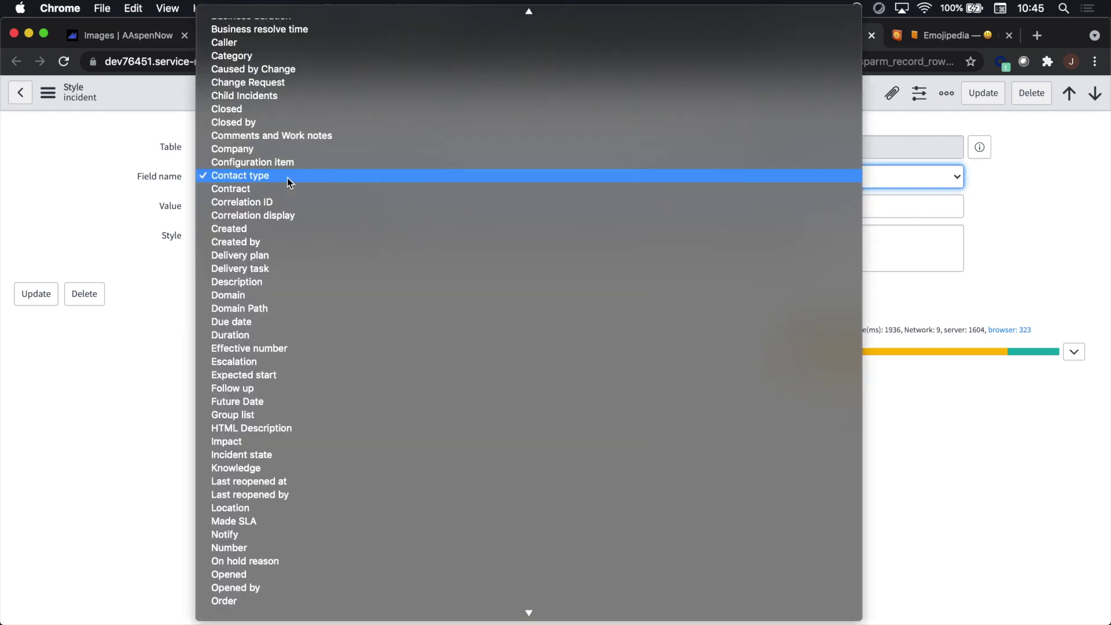
click(287, 179)
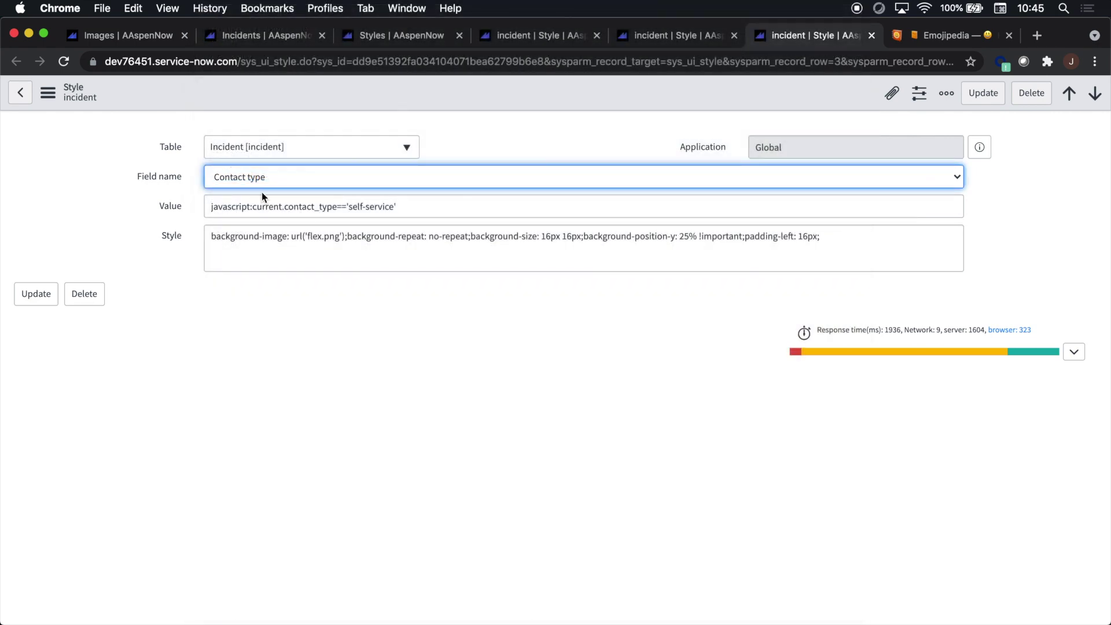
drag(336, 211, 284, 211)
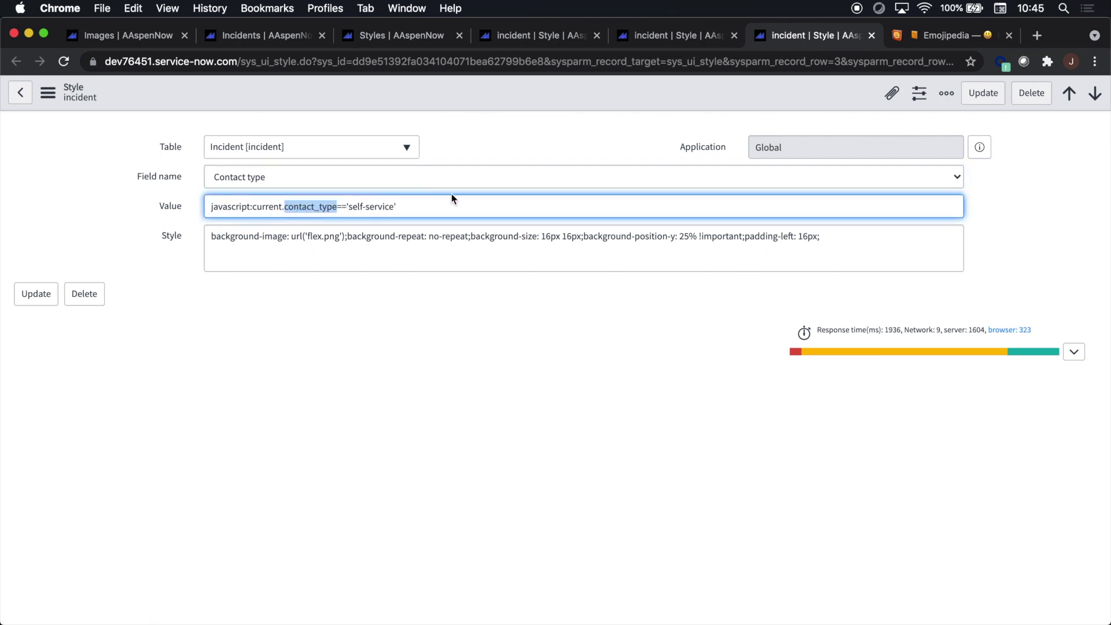
click(561, 111)
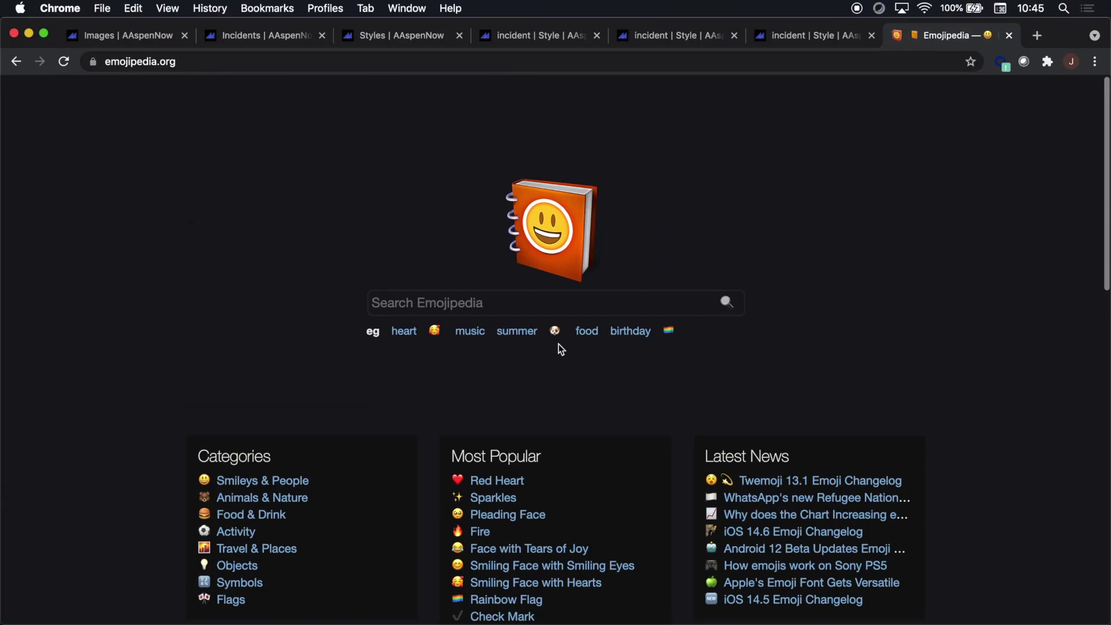
- Search Emojipedia for fire and bring up save options for the Apple iOS 14.6 Fire image
click(450, 307)
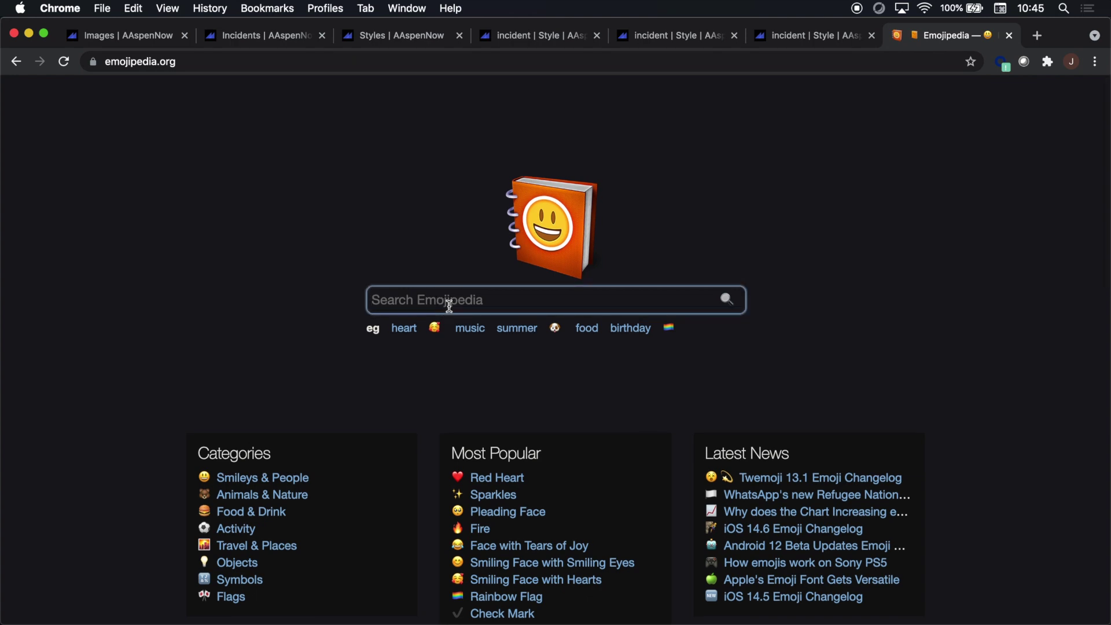
text(fire)
key(Return)
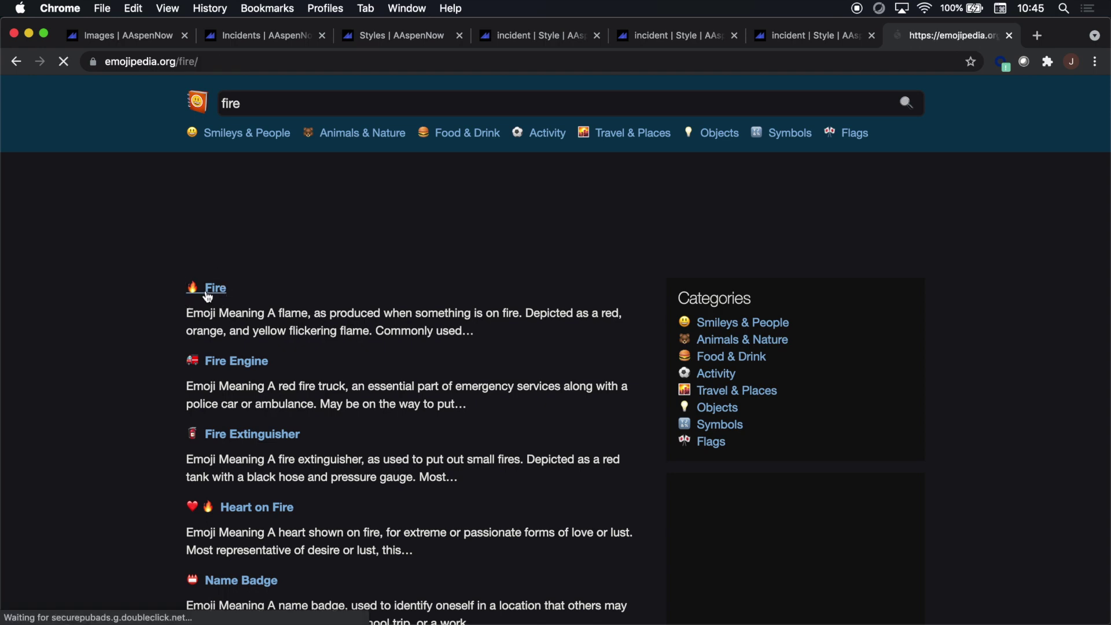
scroll(437, 417, down, 7)
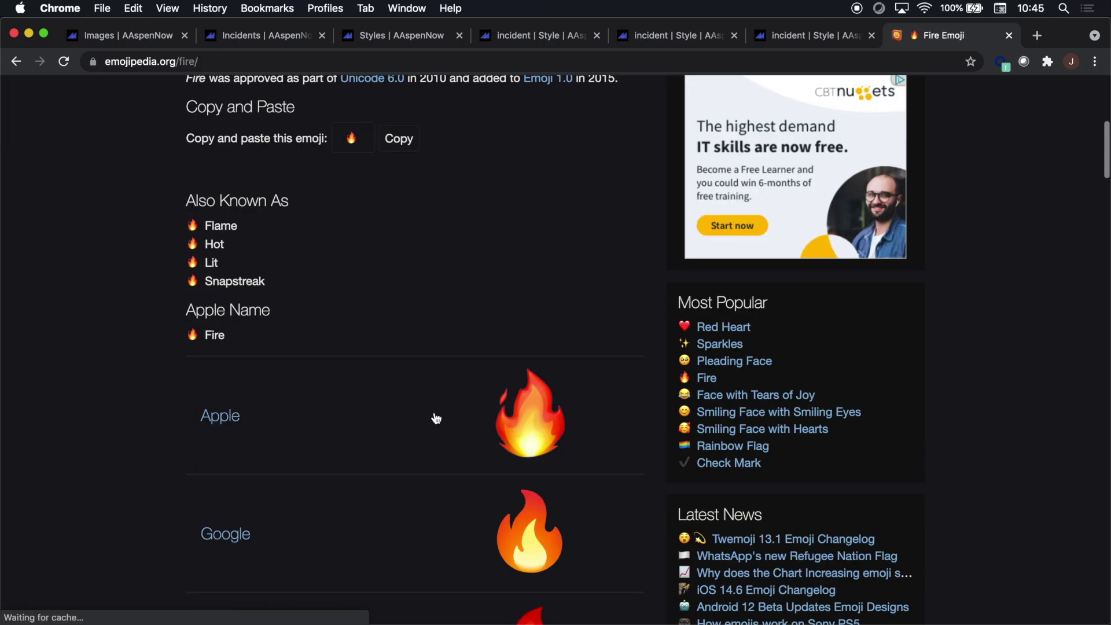
scroll(515, 416, down, 2)
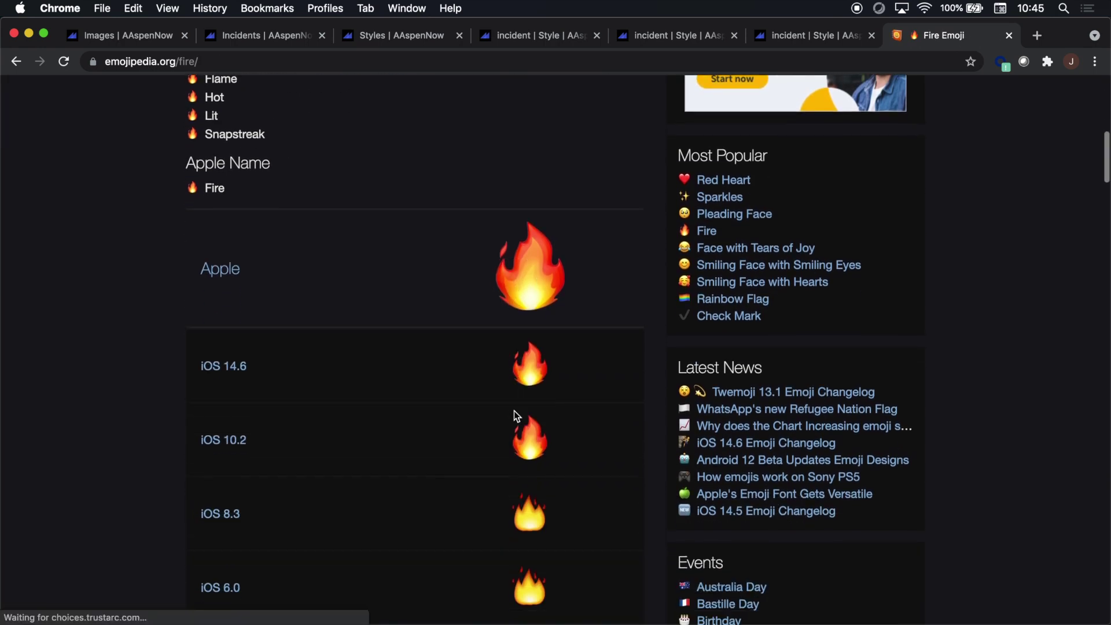
click(526, 366)
right_click(441, 367)
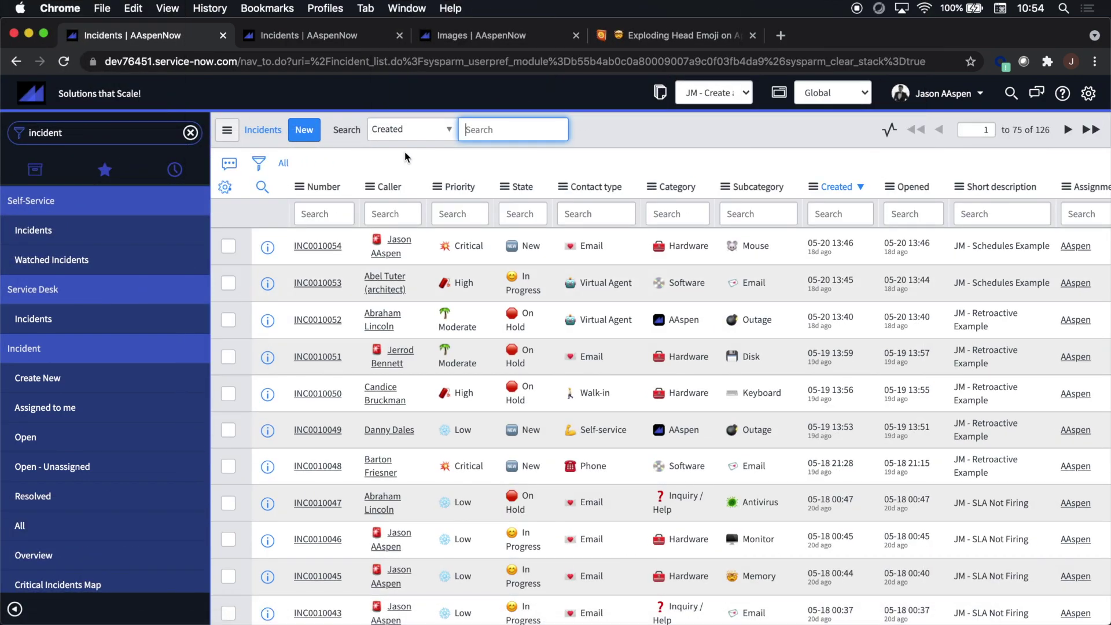
- Collapse the navigator, select two Email cells, and scroll down the emoji-filled incident list
click(14, 609)
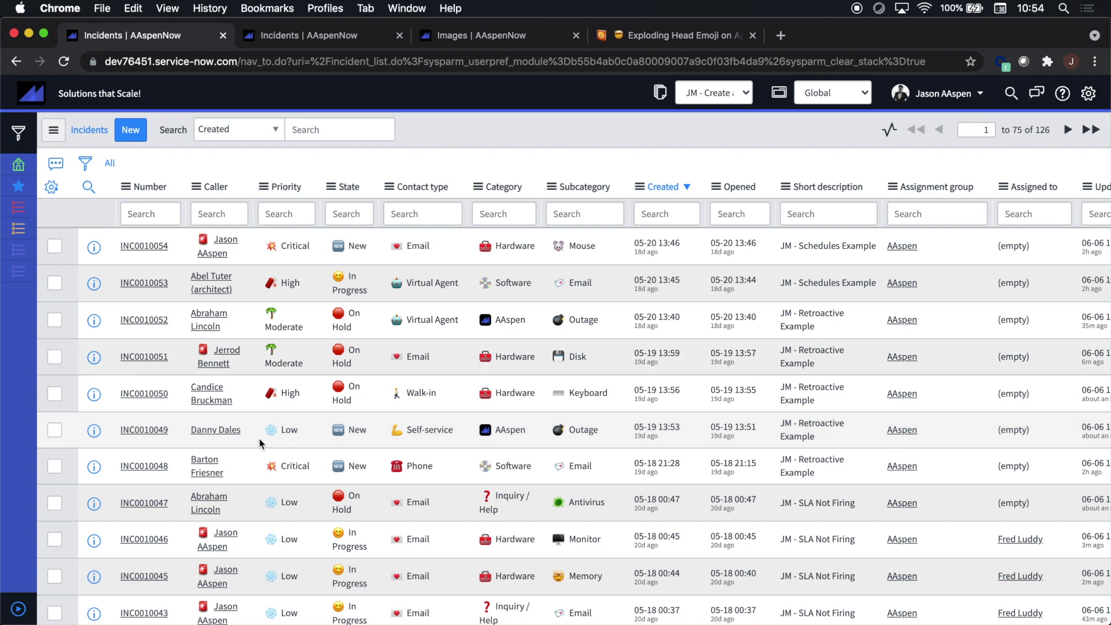
click(421, 260)
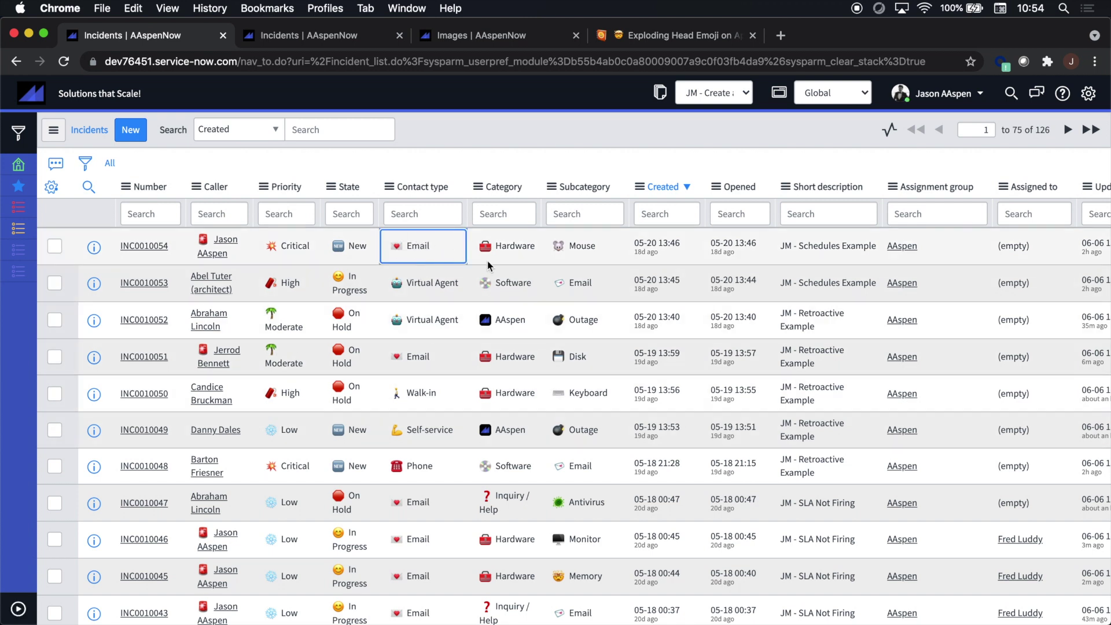
click(559, 286)
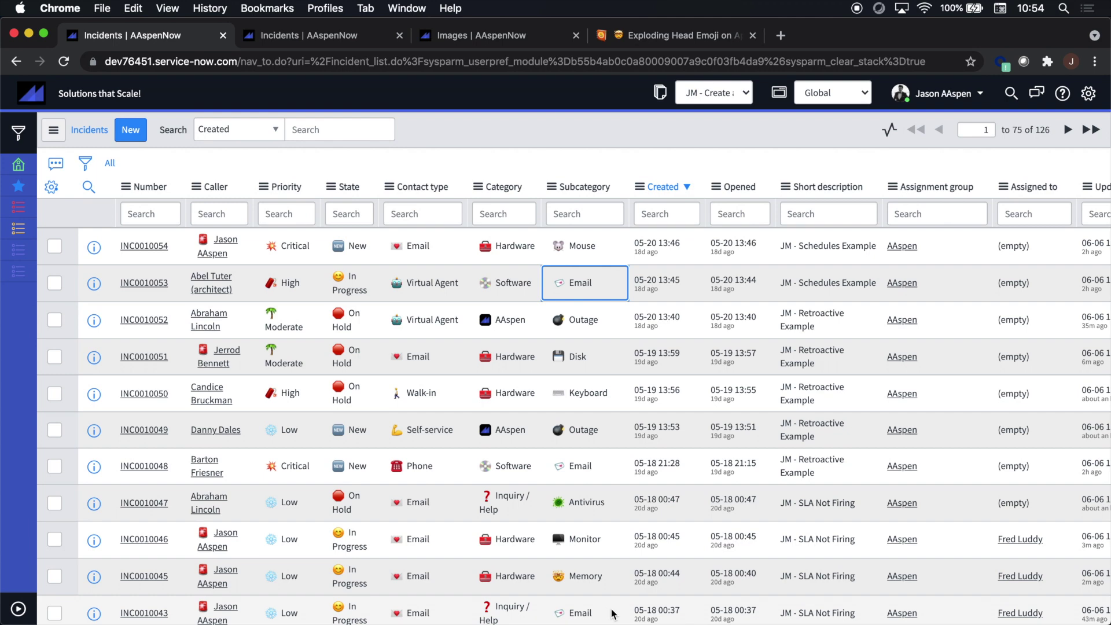
scroll(347, 335, down, 10)
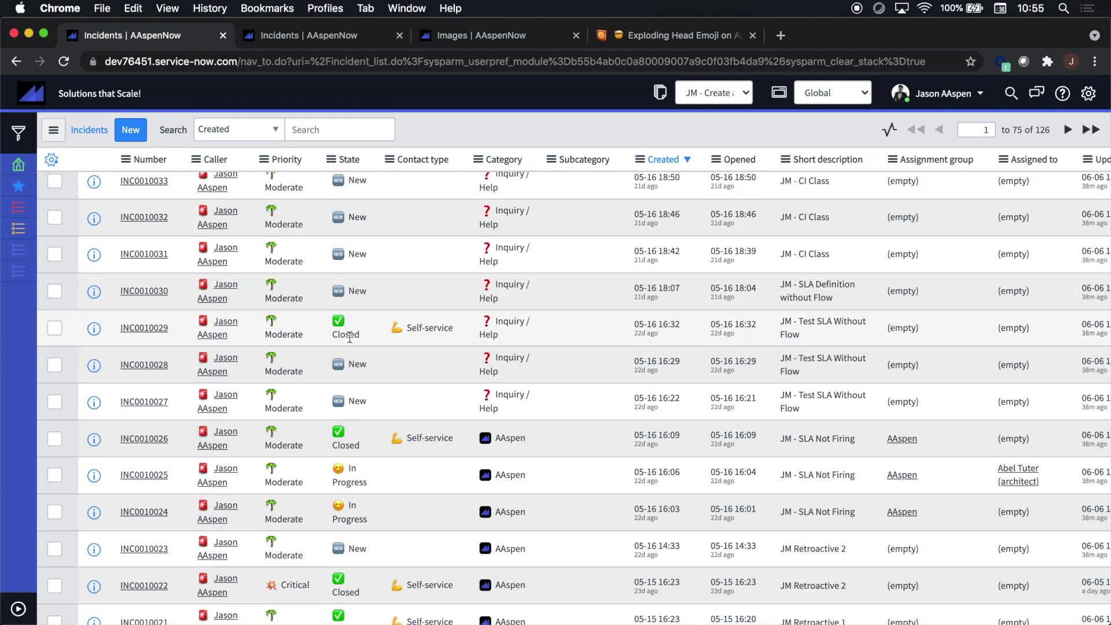
scroll(350, 337, down, 5)
scroll(336, 370, down, 2)
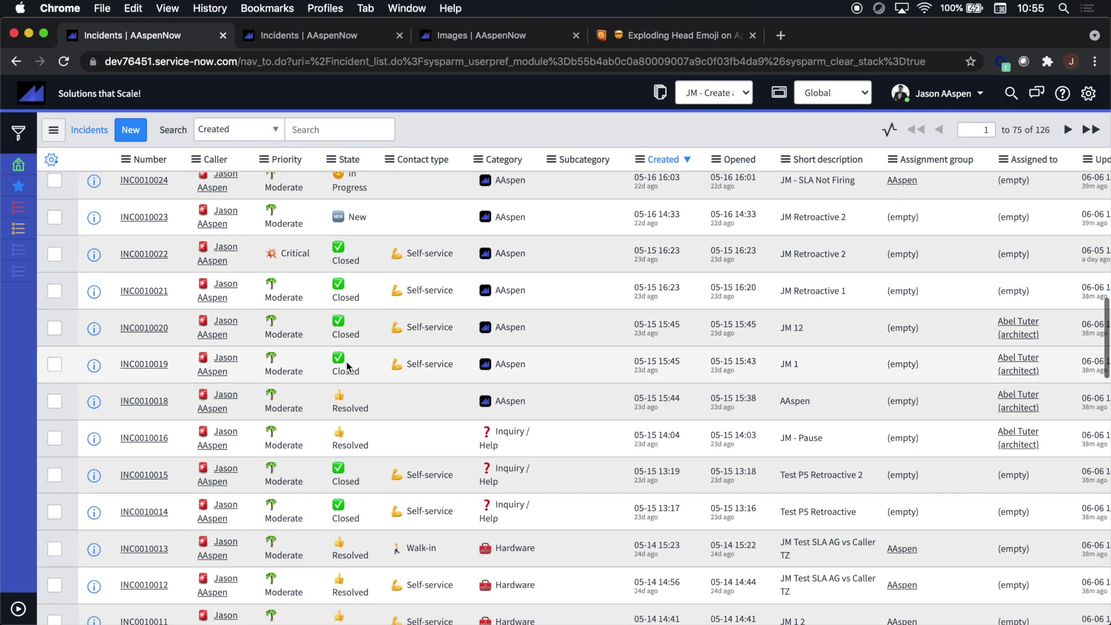